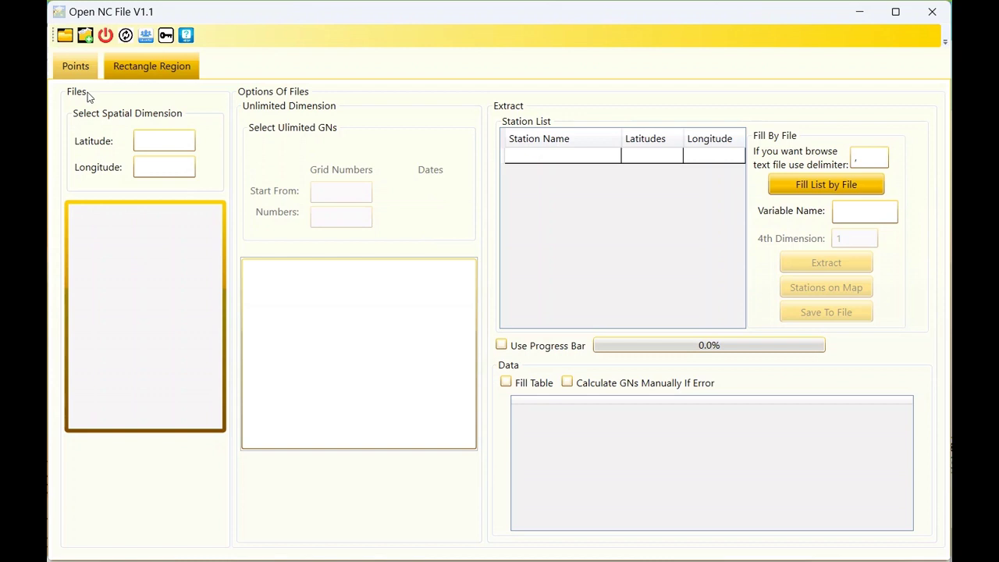
# Step: Load precip.mon.total.1x1.v2020.nc from the gpcc folder and accept the date warning
pyautogui.click(153, 70)
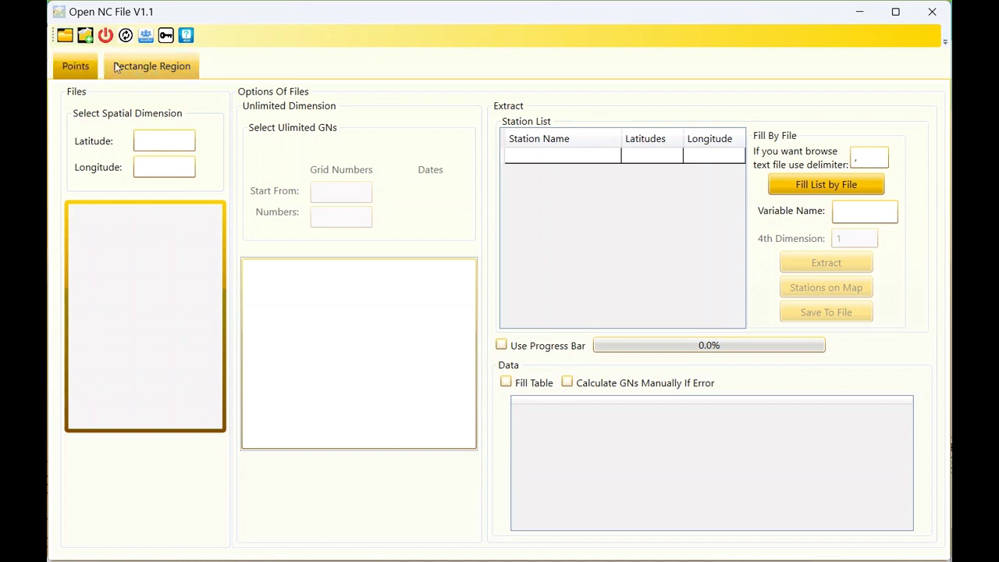
pyautogui.click(67, 39)
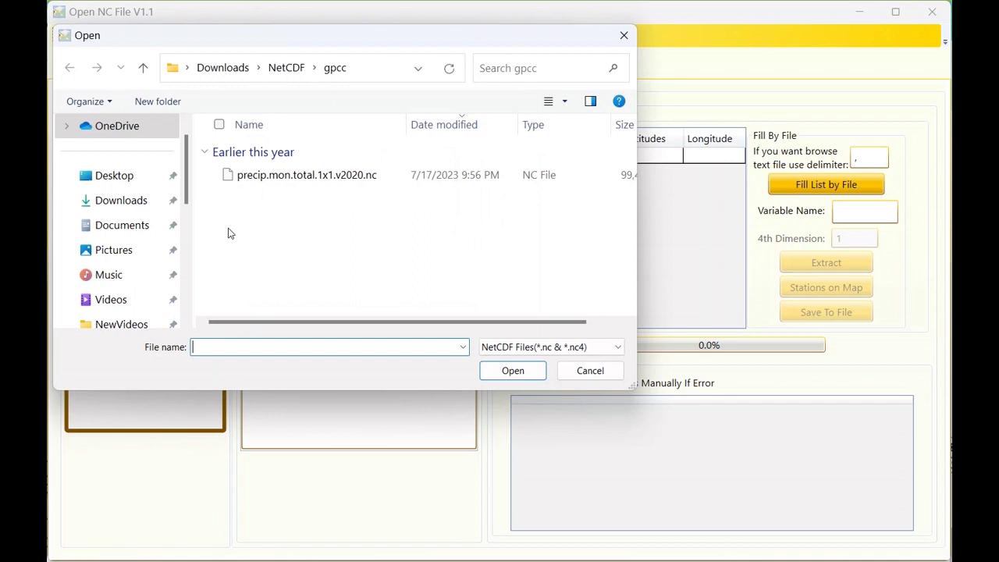
pyautogui.doubleClick(309, 177)
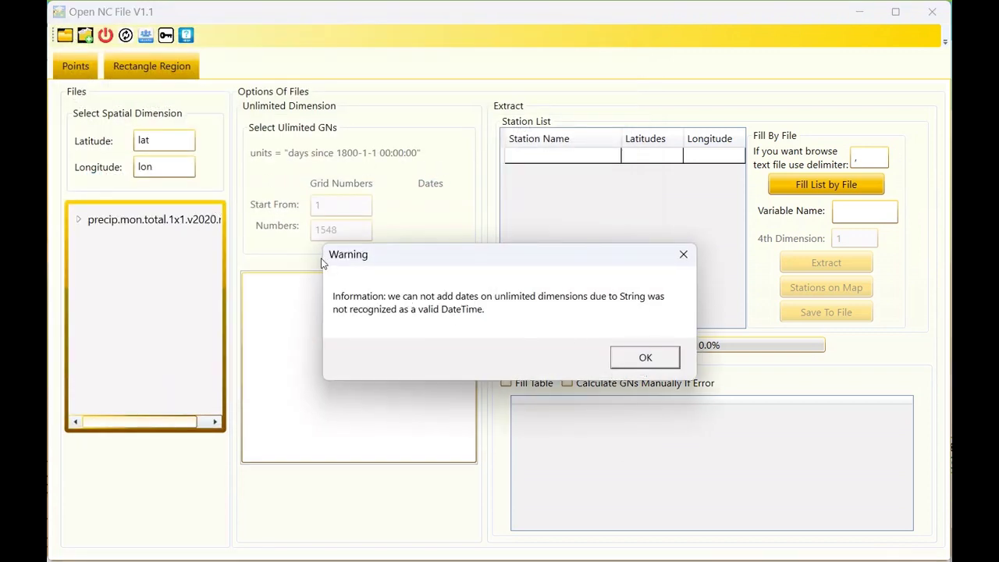
pyautogui.click(644, 360)
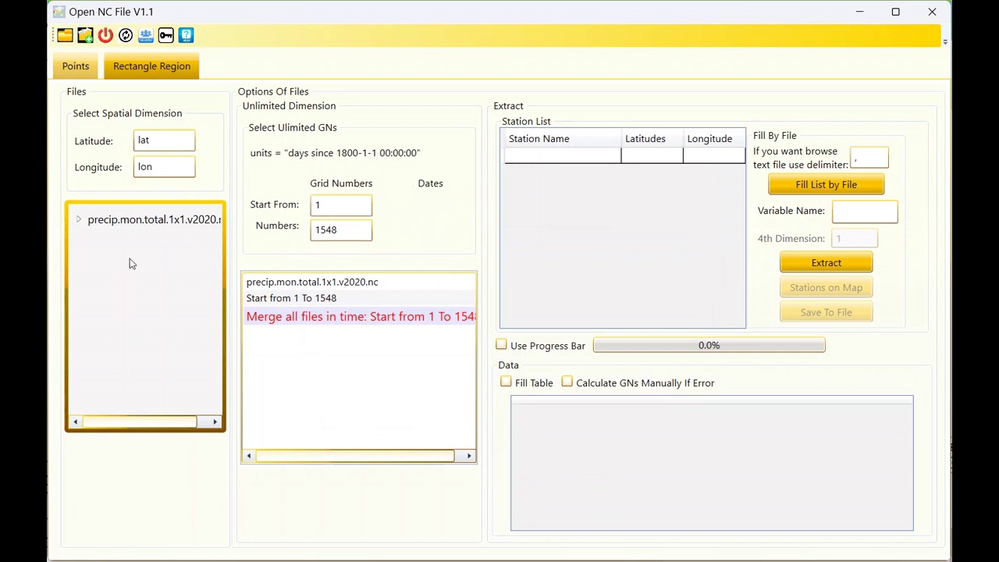
# Step: Expand the file and its precip variable to show the lat 180, lon 360 and unlimited time dimensions
pyautogui.click(78, 220)
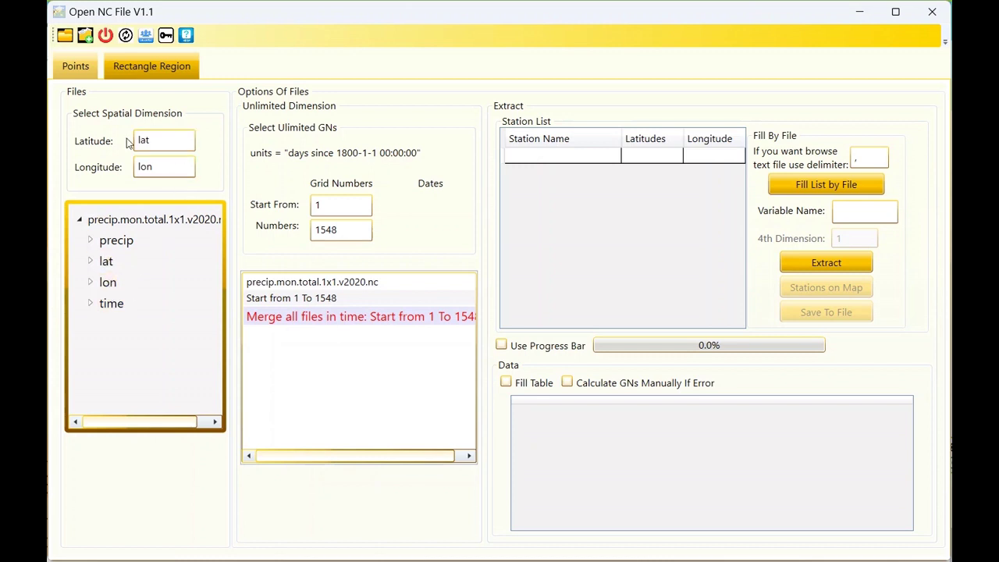
pyautogui.click(91, 240)
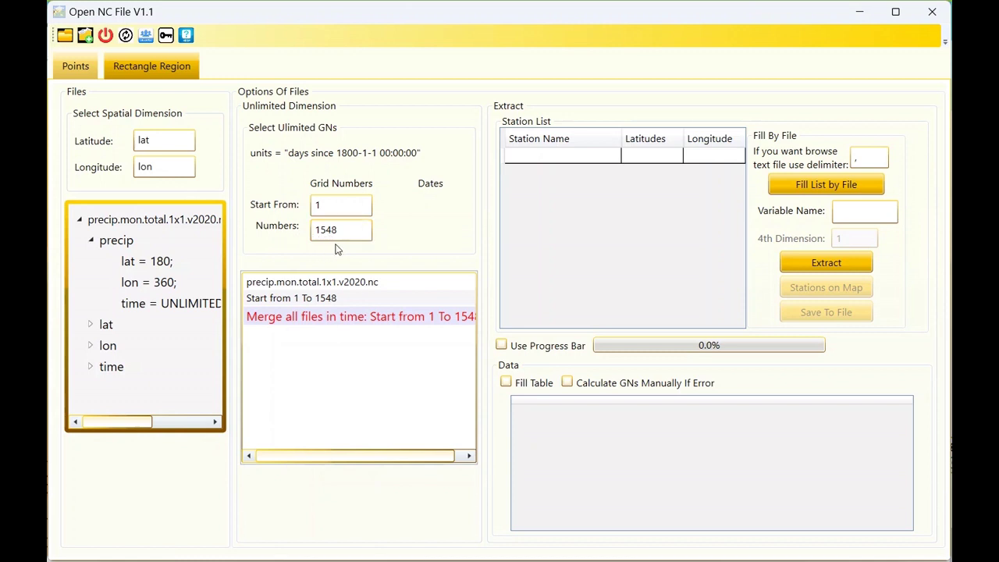
# Step: Add station seoul at latitude 37.1, longitude 126.58, and enter precip as the variable name
pyautogui.doubleClick(556, 156)
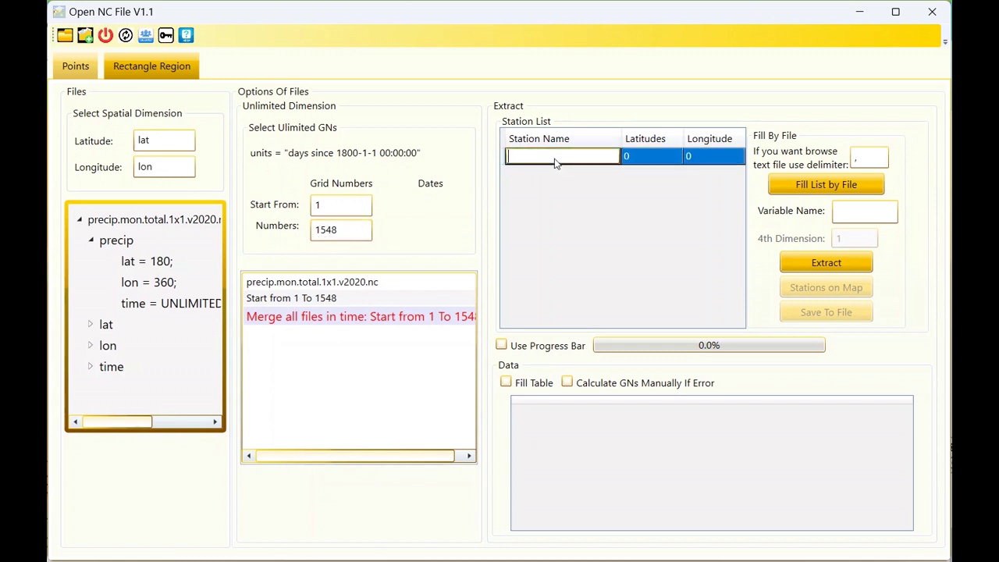
pyautogui.write('seould')
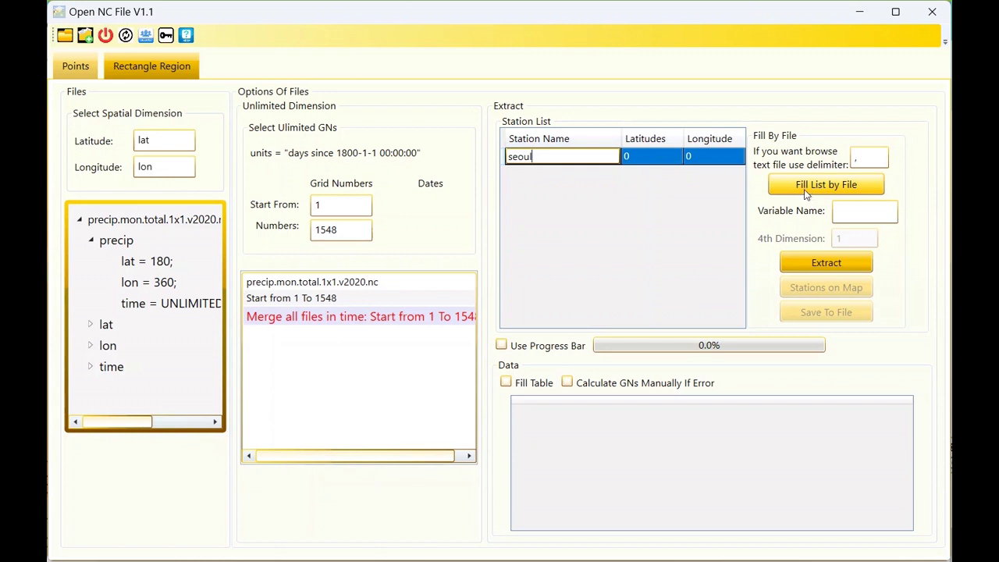
pyautogui.click(632, 157)
pyautogui.write('37.')
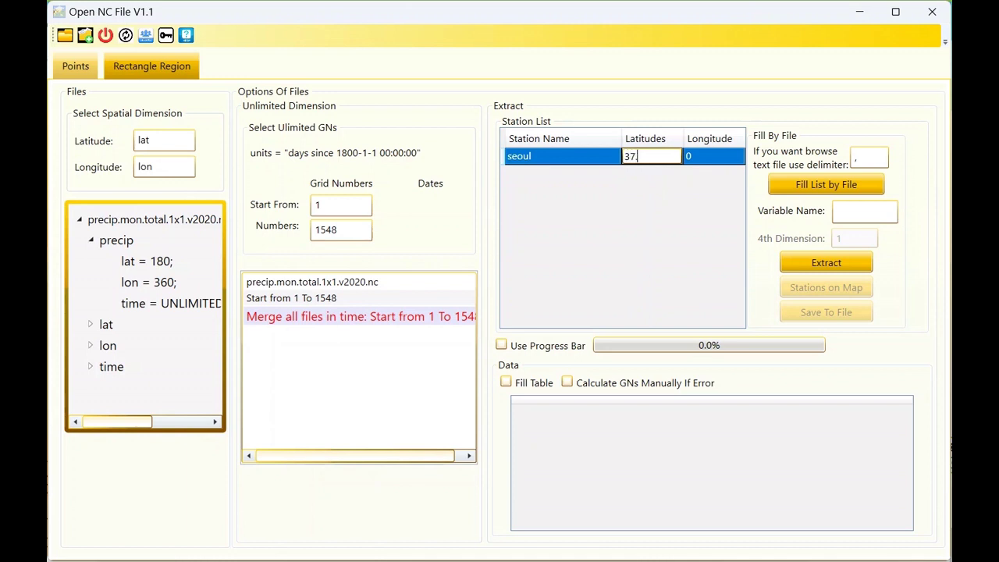
pyautogui.write('1')
pyautogui.press('Tab')
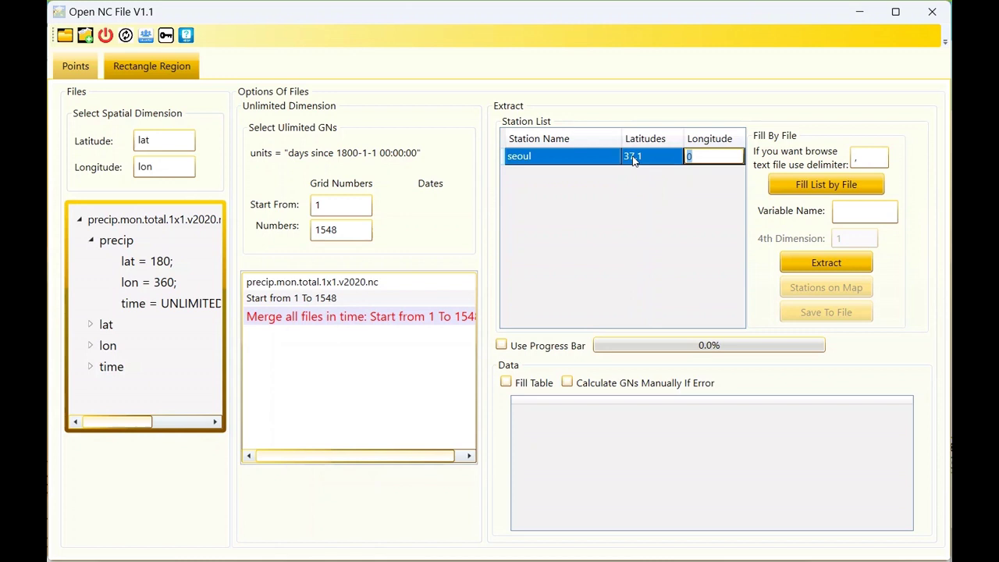
pyautogui.write('126.58')
pyautogui.click(852, 211)
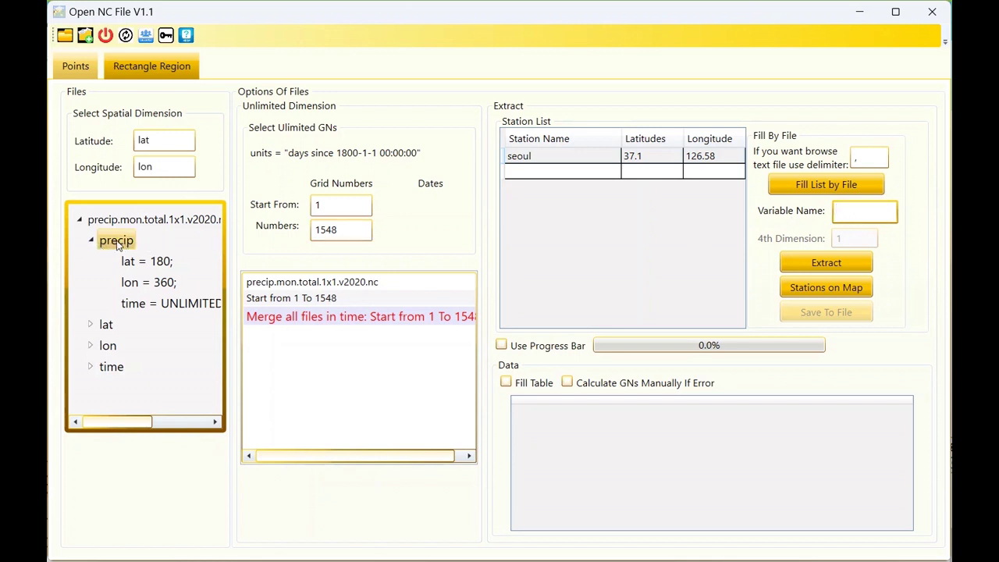
pyautogui.write('precip')
# Step: Turn on Use Progress Bar and Fill Table, extract the seoul series, and acknowledge completion
pyautogui.click(500, 346)
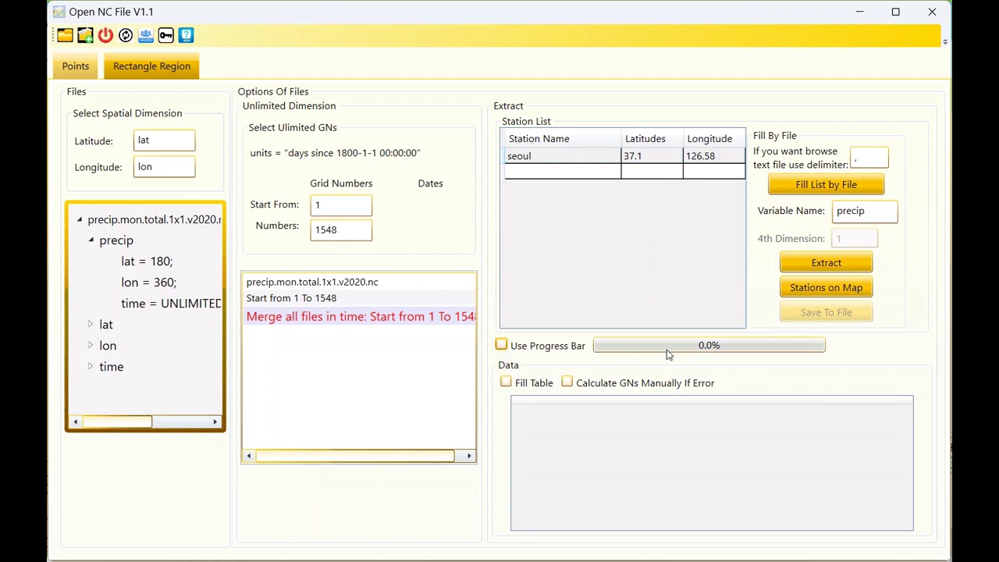
pyautogui.click(506, 384)
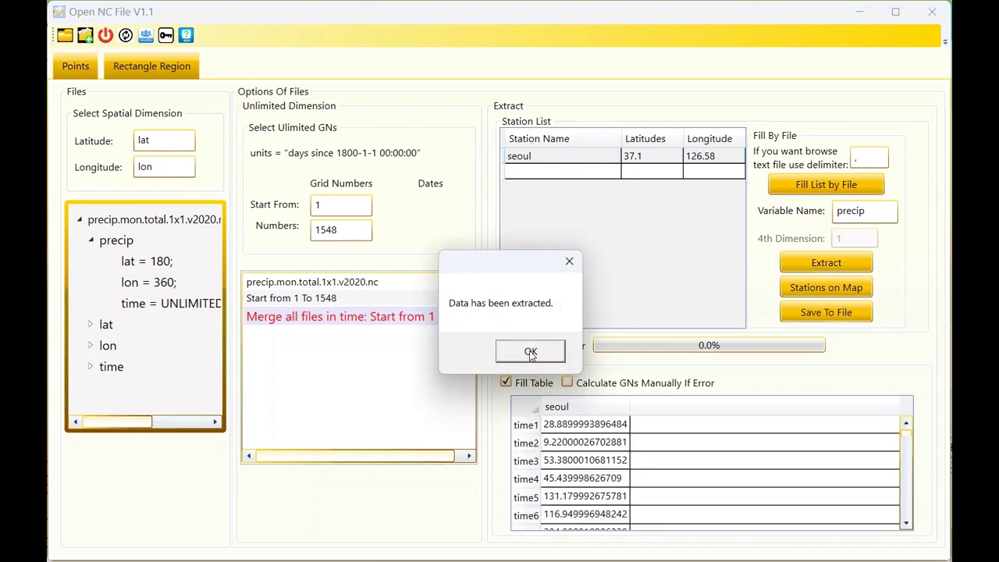
pyautogui.click(528, 348)
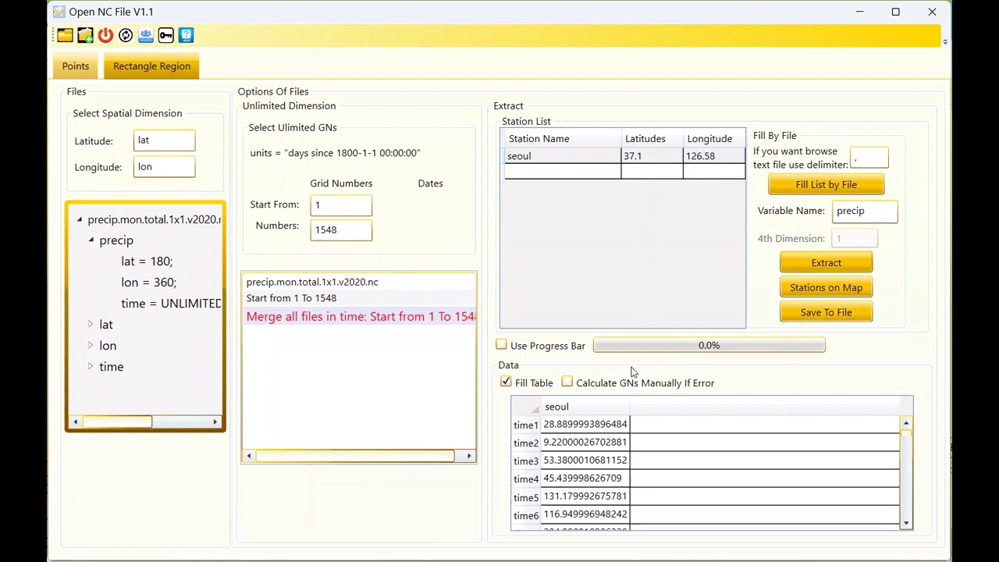
# Step: On the rectangle-region page, load precip.mon.total.1x1.v2020.nc and accept the date warning
pyautogui.click(76, 66)
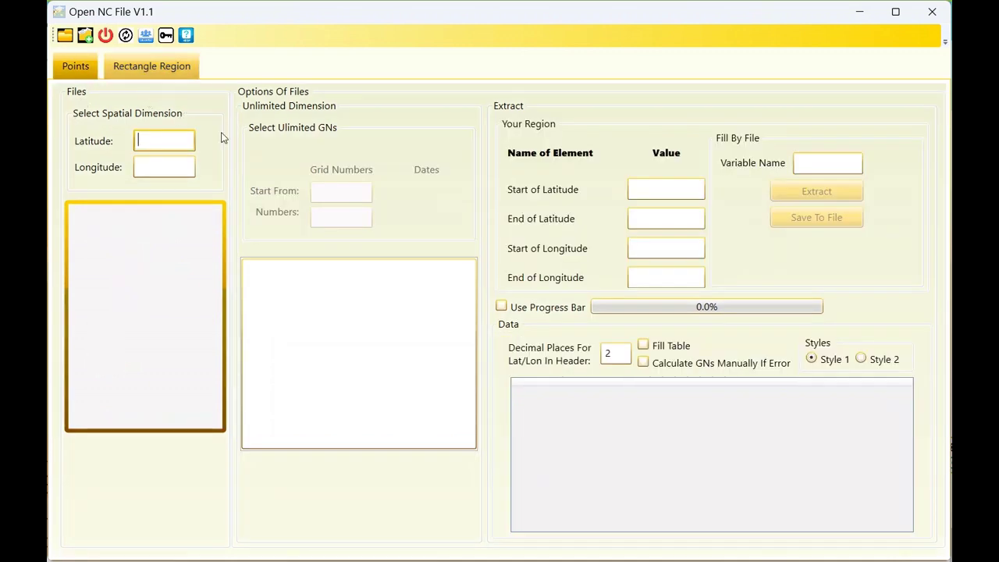
pyautogui.click(85, 35)
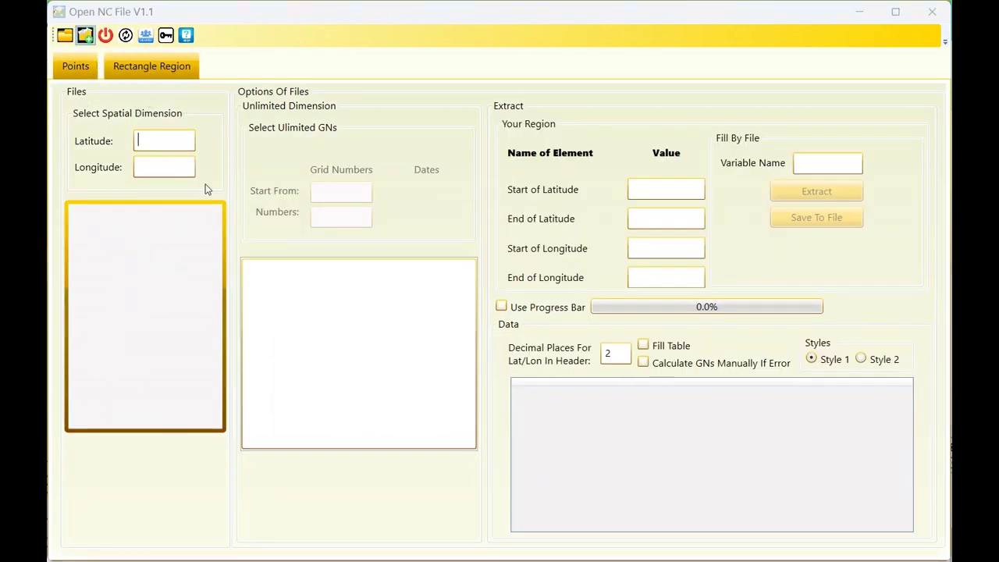
pyautogui.click(293, 173)
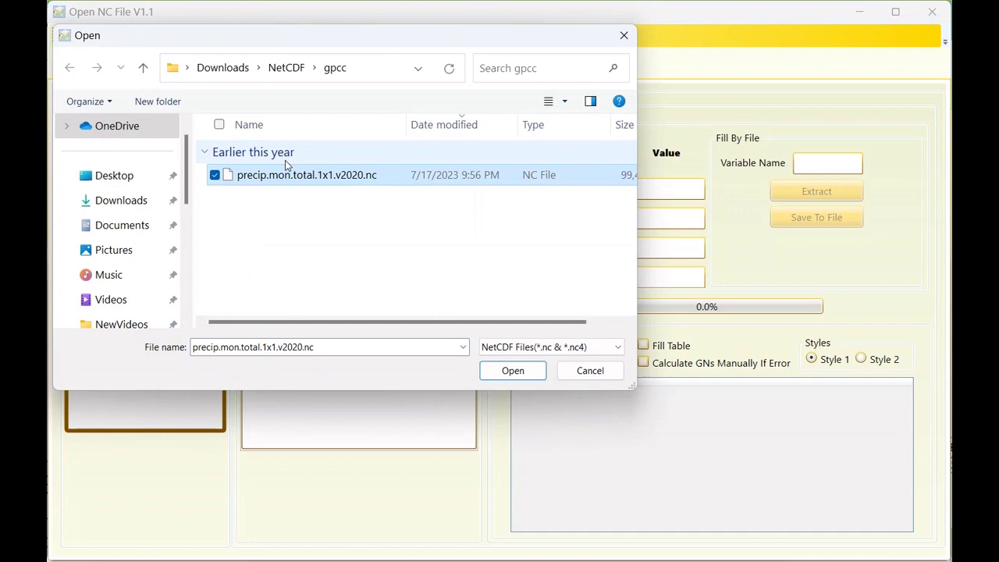
pyautogui.click(273, 176)
pyautogui.doubleClick(230, 173)
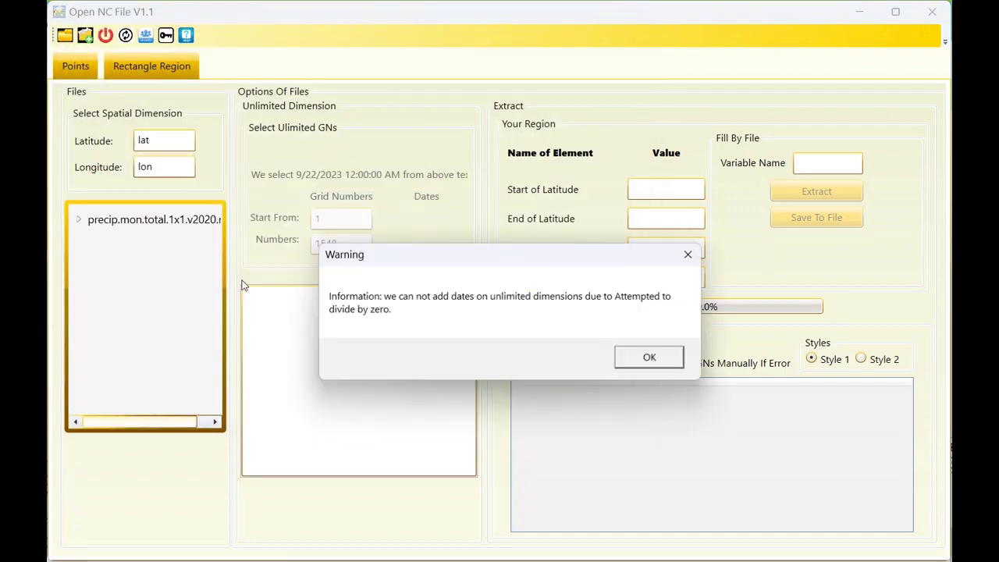
pyautogui.click(650, 358)
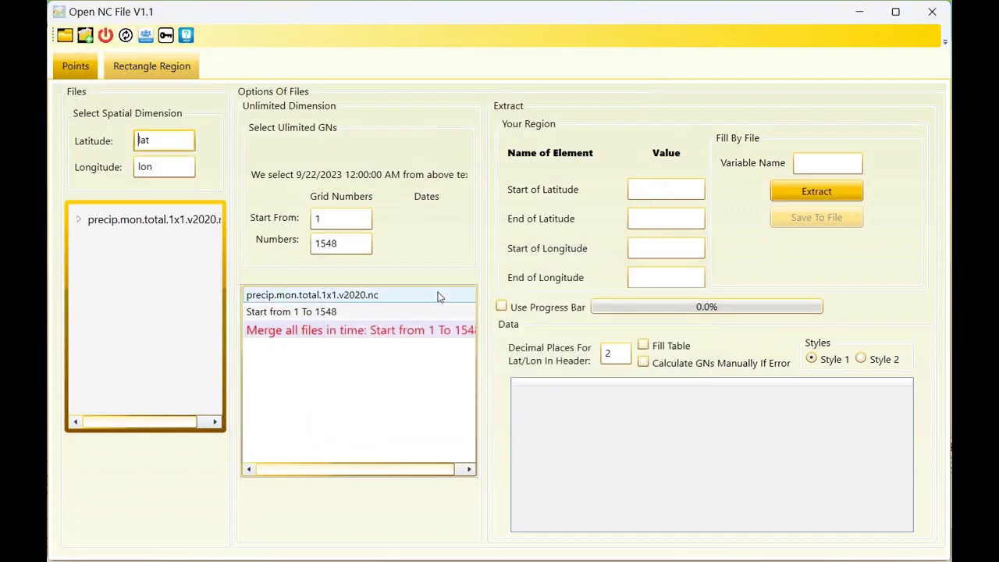
# Step: Enter region bounds: latitude 37.1 to 38.6, longitude 126.5 to 127.6
pyautogui.click(656, 195)
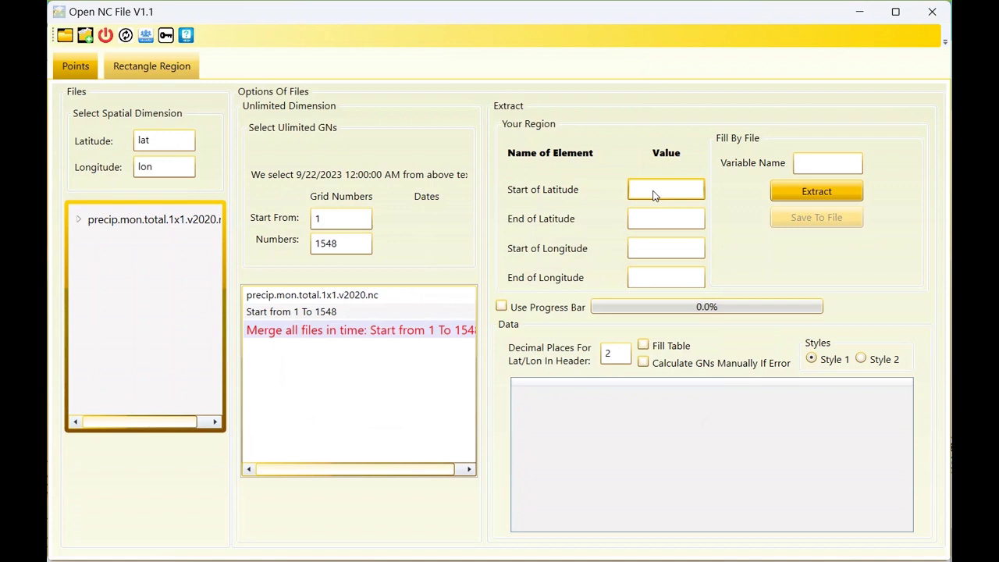
pyautogui.write('37.1')
pyautogui.press('Tab')
pyautogui.write('38.6')
pyautogui.press('Tab')
pyautogui.write('126.5')
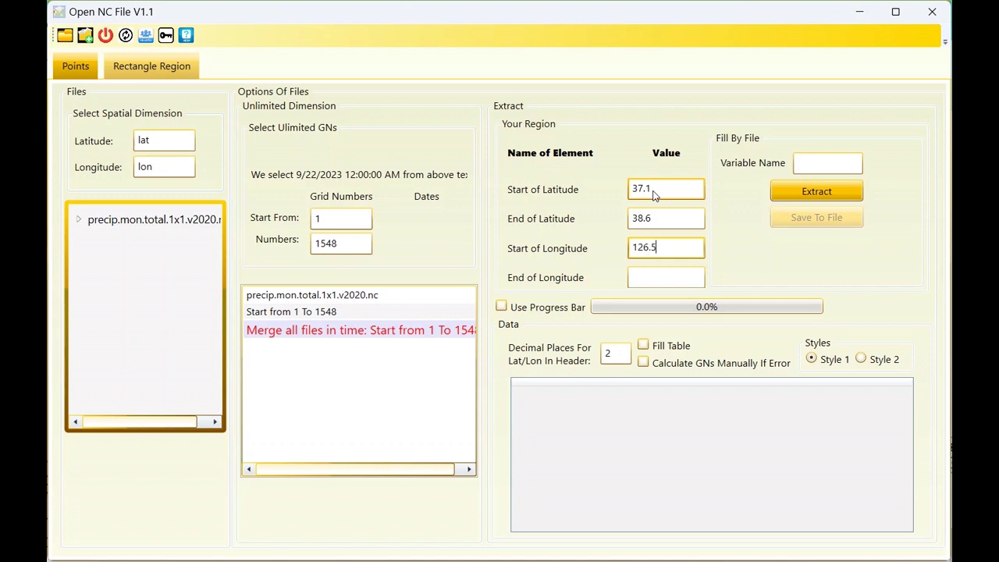
pyautogui.press('Tab')
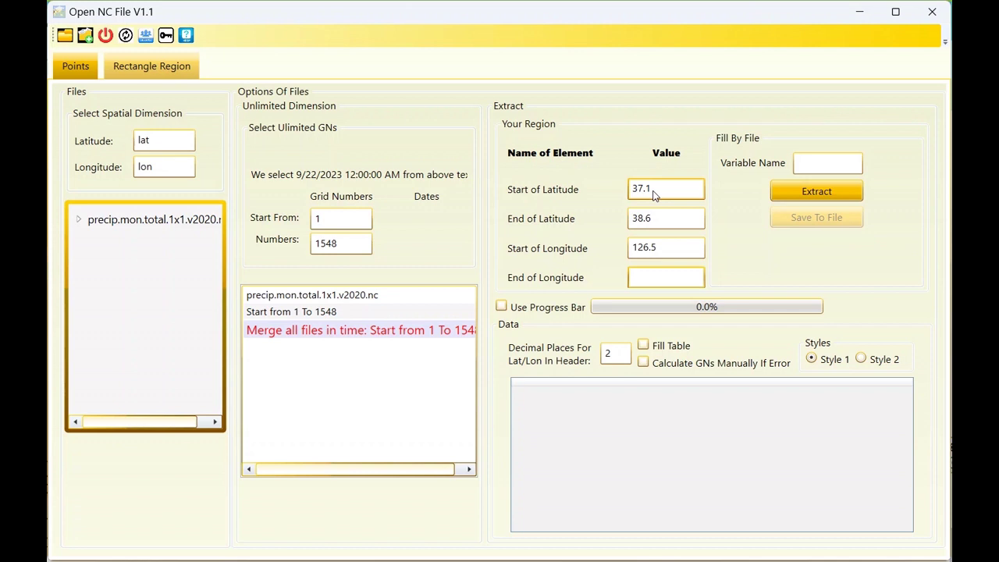
pyautogui.write('127.6')
# Step: Set the variable name to precip and enable Use Progress Bar and Fill Table
pyautogui.click(812, 166)
pyautogui.write('precip')
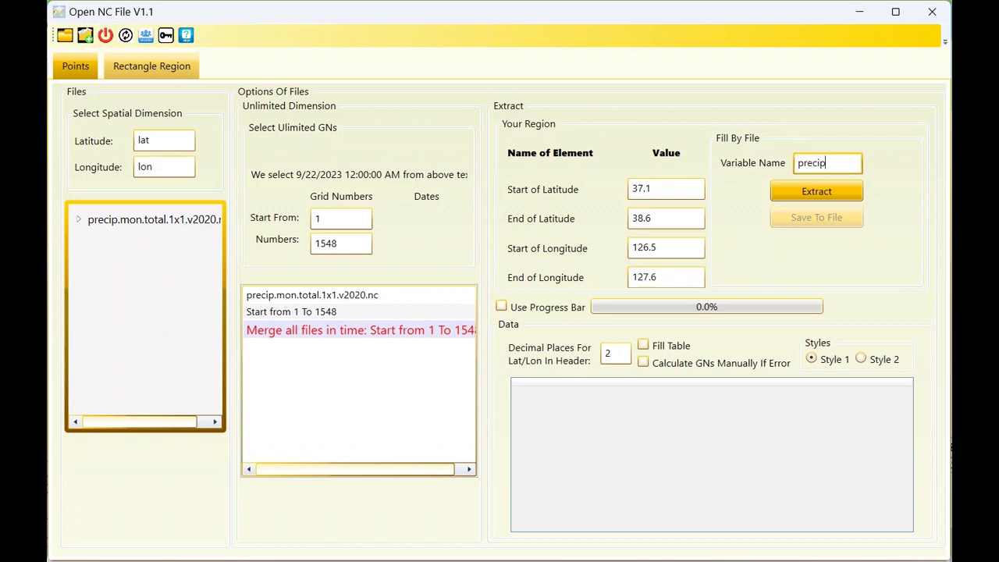
pyautogui.click(501, 308)
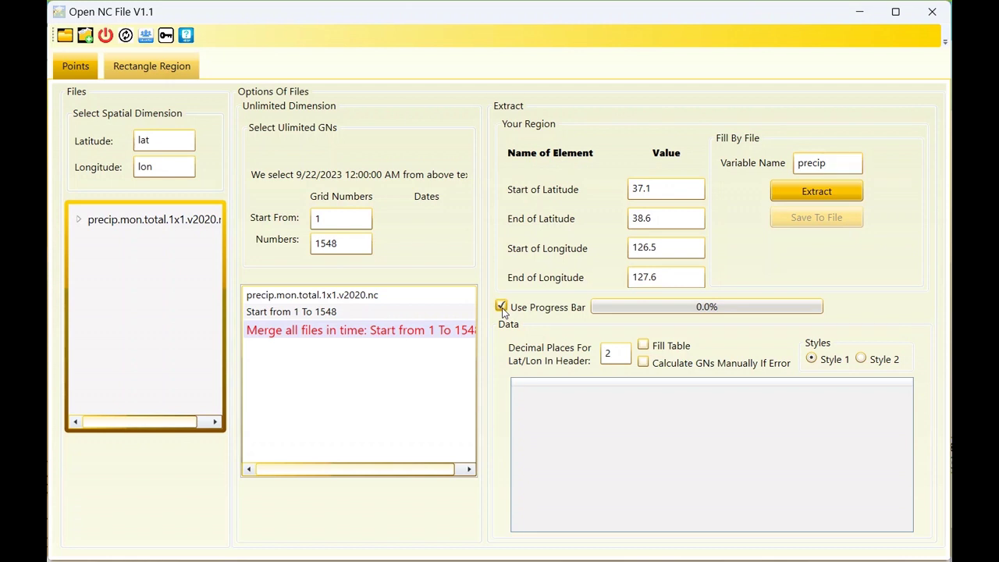
pyautogui.click(642, 345)
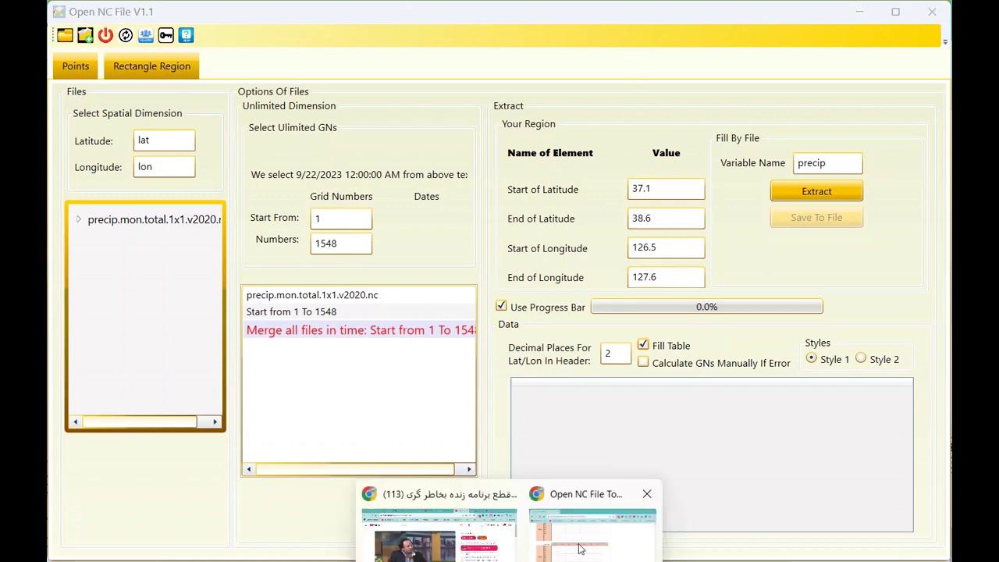
pyautogui.click(598, 528)
pyautogui.scroll(5, 312, 299)
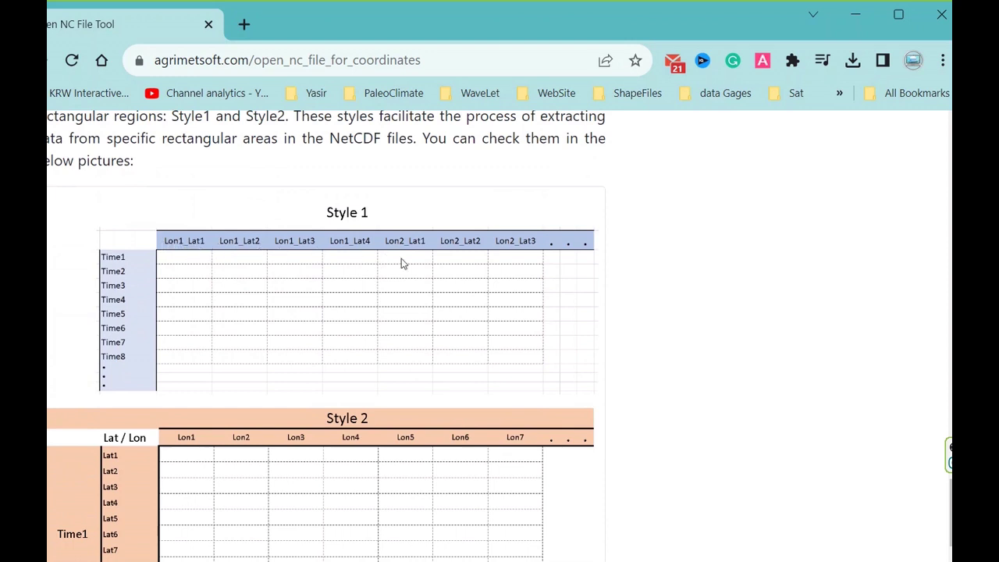
pyautogui.scroll(-3, 358, 382)
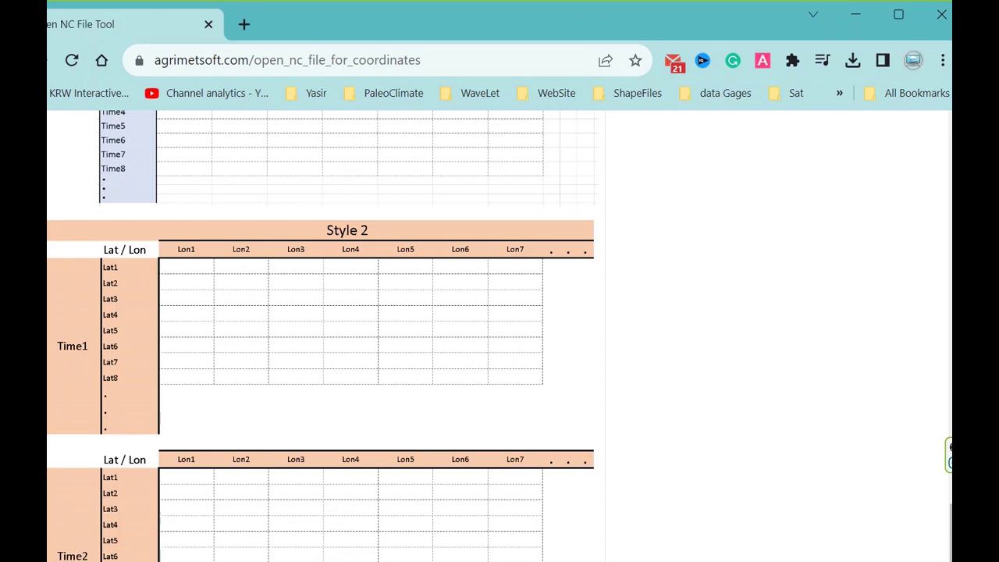
pyautogui.hotkey('alt', 'Tab')
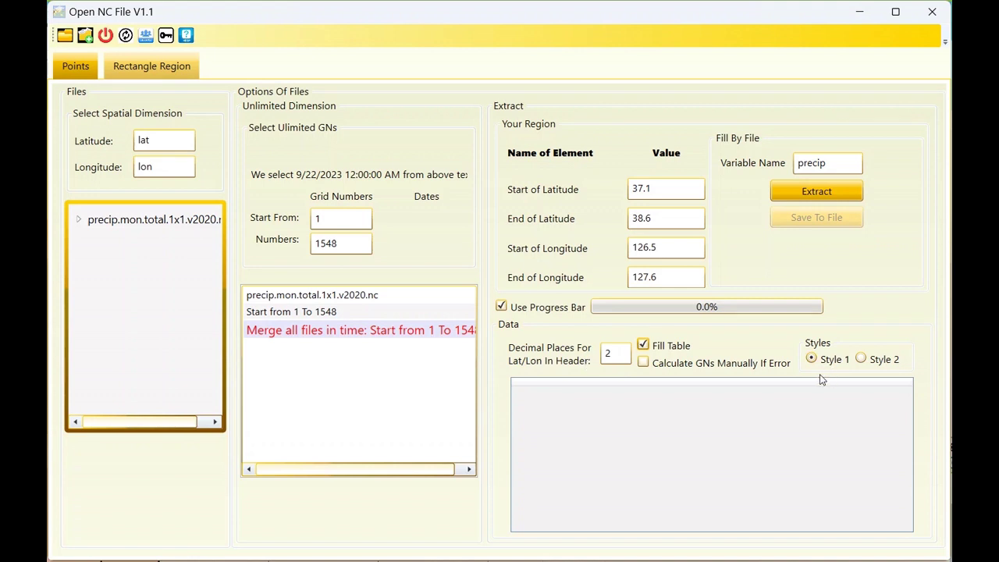
# Step: Extract the region with Style 1, filling one column per grid point such as 126.5038.50
pyautogui.click(814, 178)
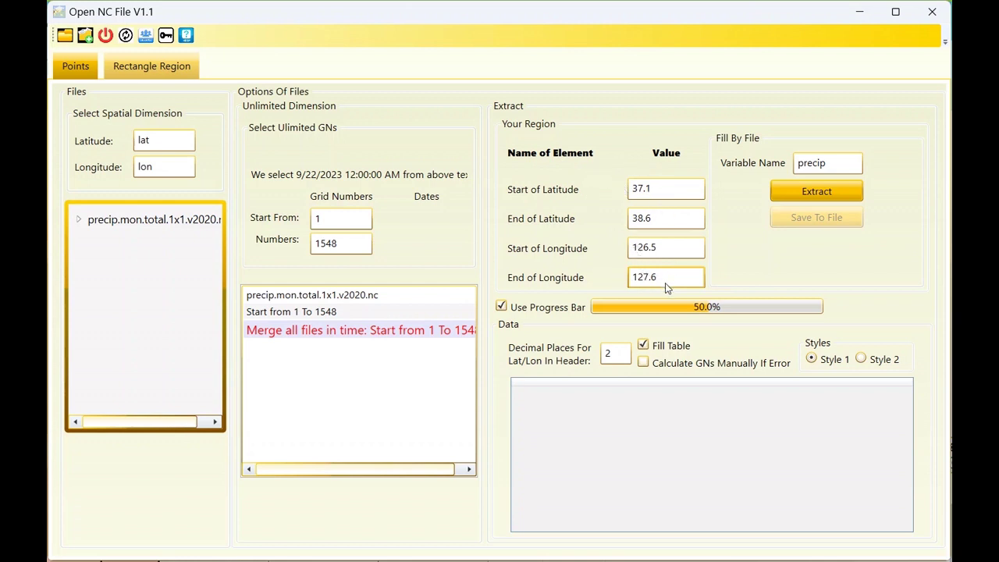
pyautogui.click(634, 190)
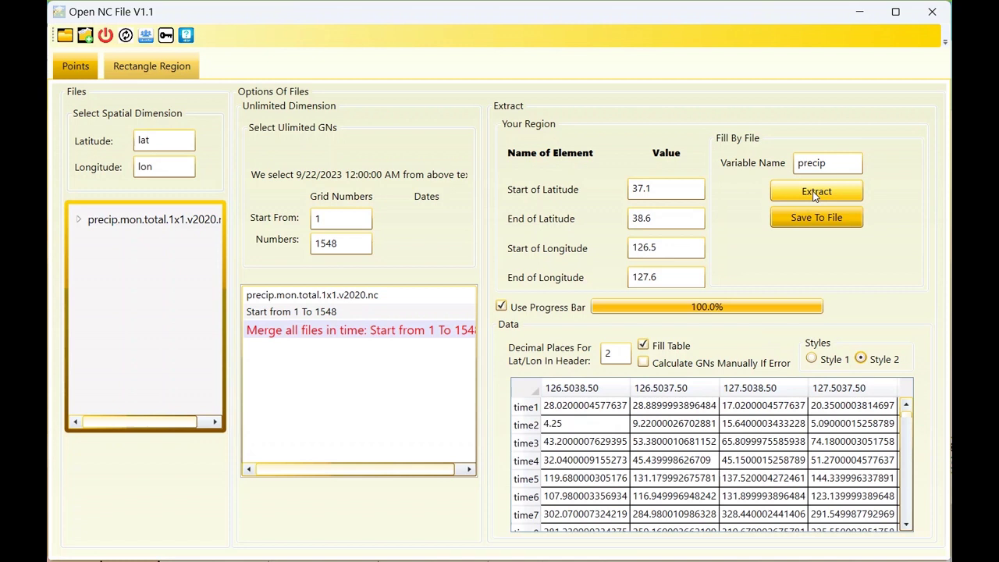
# Step: Switch the output layout to Style 2 and re-run the region extraction
pyautogui.click(860, 360)
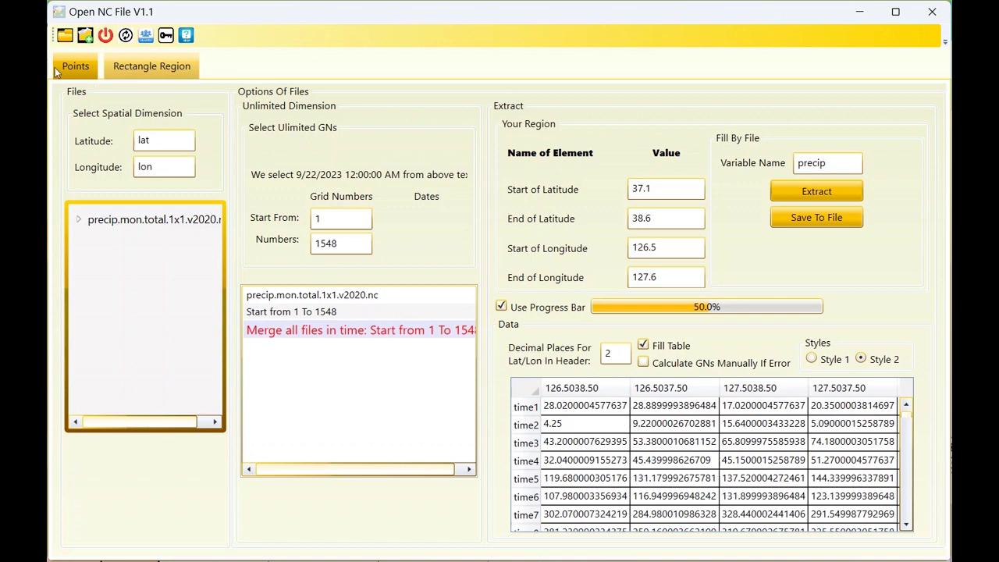
pyautogui.click(125, 67)
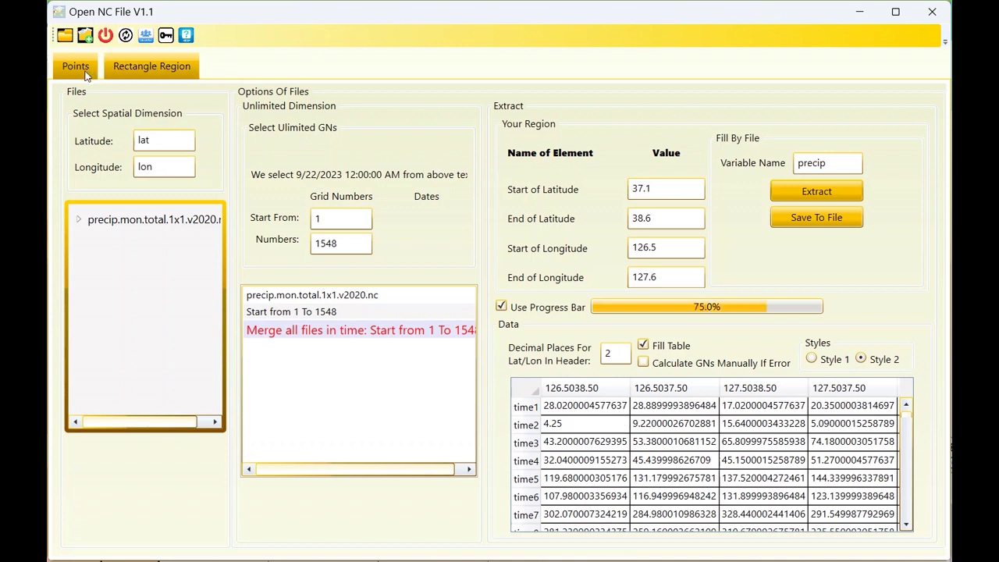